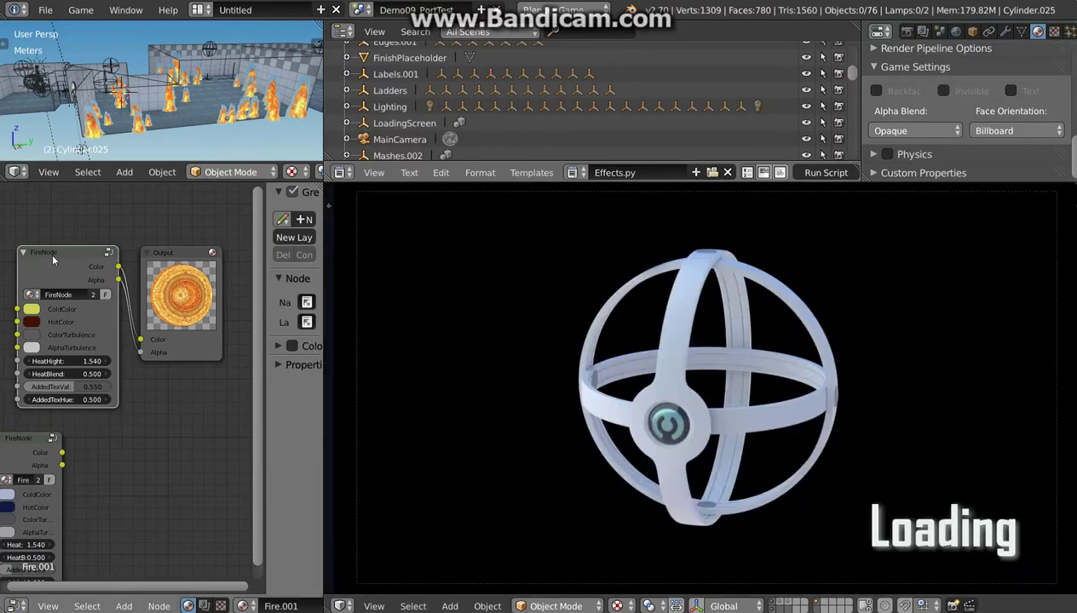
# Step: Drag the FireNode node slightly up and to the right in the material node tree
pyautogui.moveTo(55, 250); pyautogui.dragTo(71, 244)
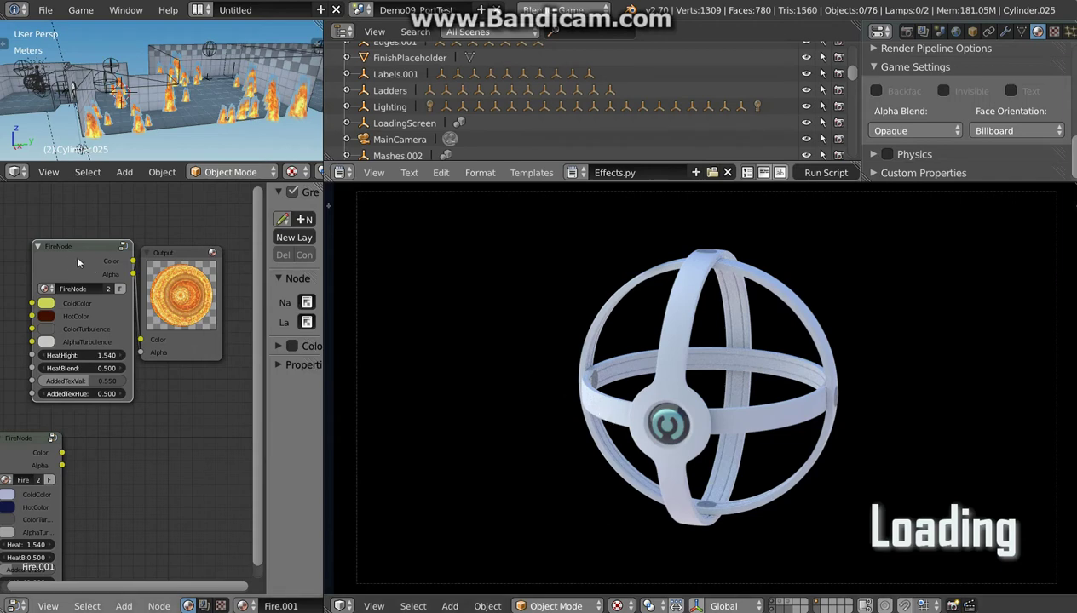
# Step: Enter the FireNode group with a maximized Node Editor and frame its full inner node network
pyautogui.press('Tab')
pyautogui.hotkey('ctrl', 'Up')
pyautogui.scroll(-2, 490, 311)
pyautogui.scroll(-1, 481, 307)
pyautogui.scroll(-1, 458, 325)
pyautogui.scroll(-1, 456, 327)
pyautogui.moveTo(456, 336); pyautogui.dragTo(482, 293, button='middle')
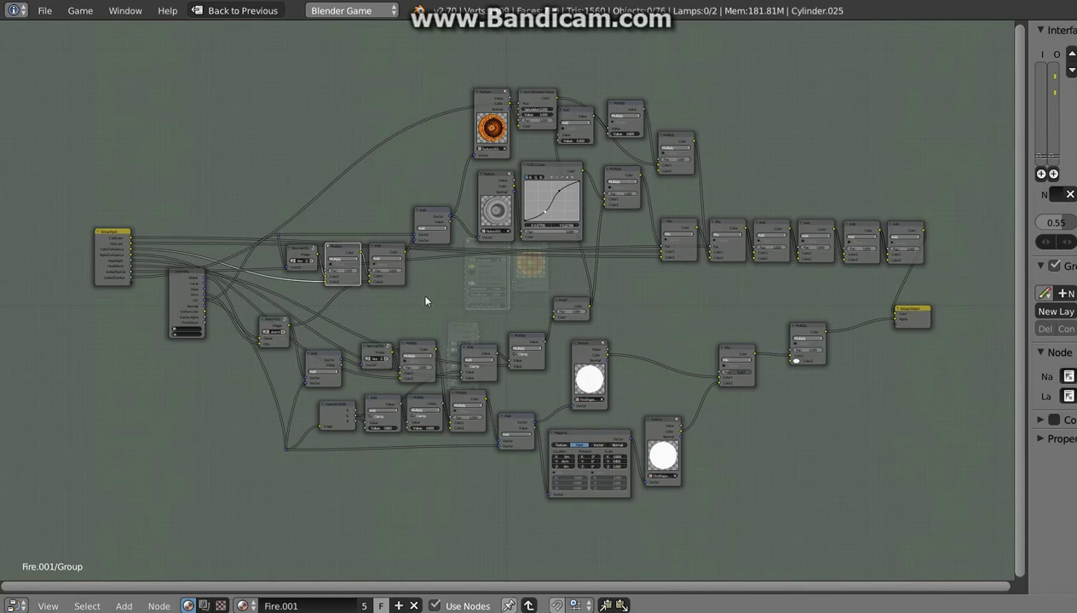
pyautogui.scroll(1, 426, 306)
pyautogui.scroll(1, 425, 307)
pyautogui.moveTo(426, 307); pyautogui.dragTo(446, 306, button='middle')
pyautogui.scroll(1, 446, 307)
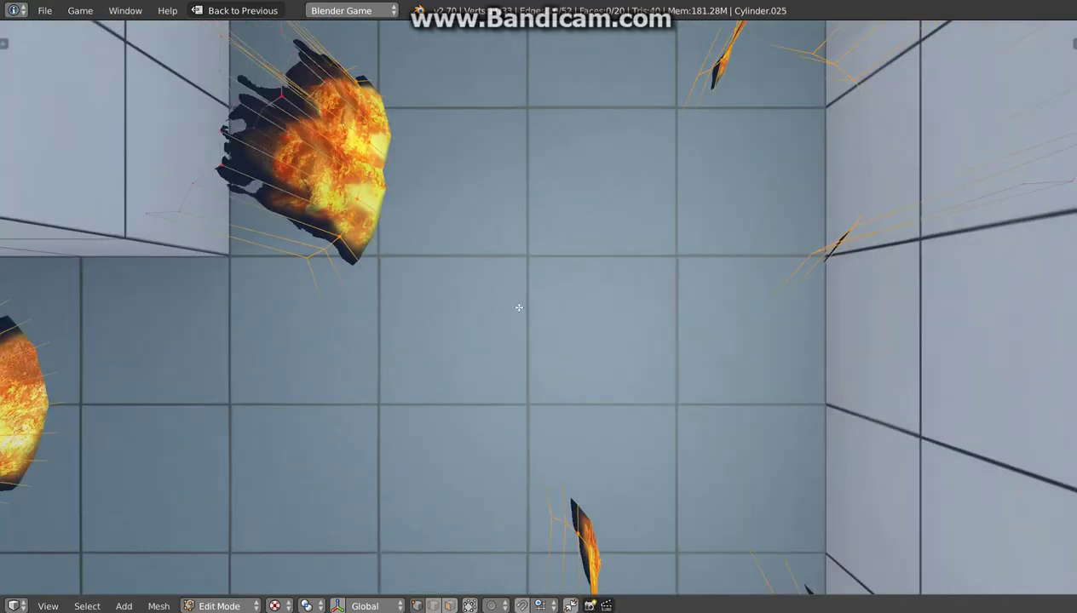
# Step: Exit to the Fire.001 tree, shift the node slightly left, and return to Object Mode
pyautogui.hotkey('ctrl', 'Up')
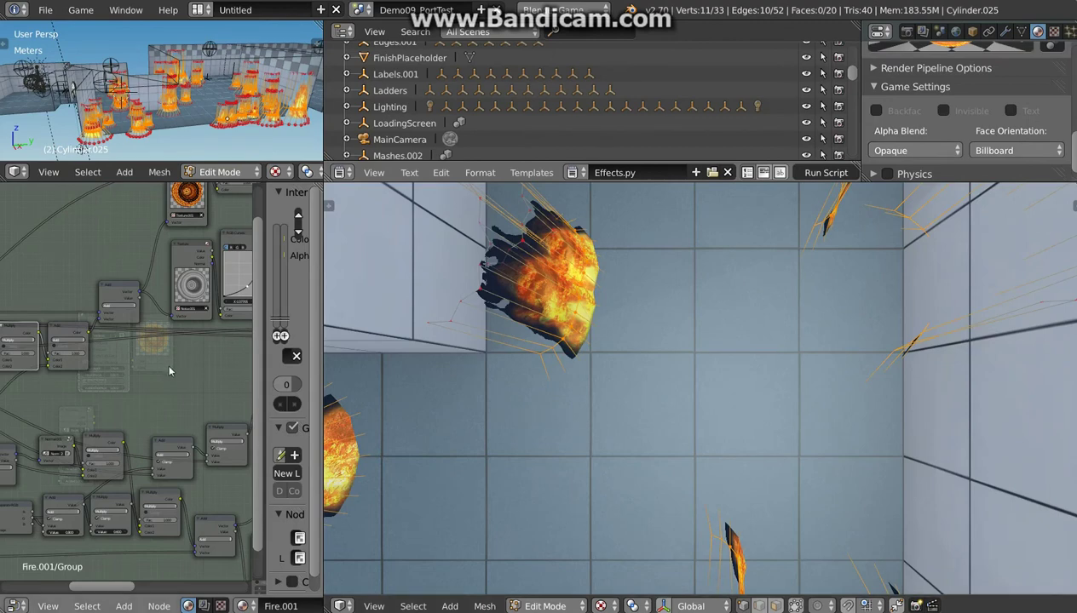
pyautogui.press('Tab')
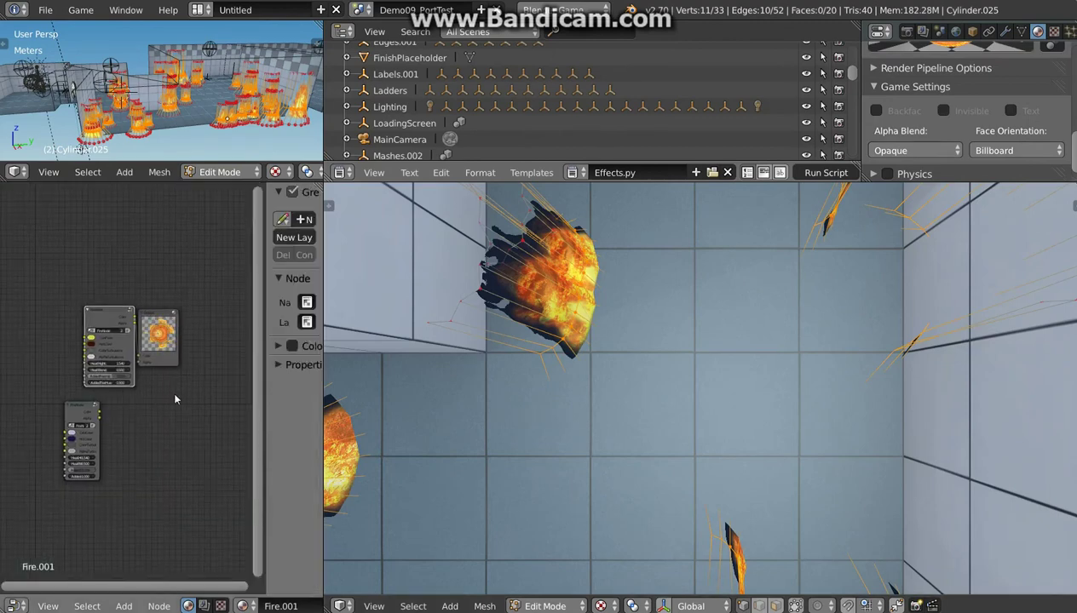
pyautogui.moveTo(108, 359); pyautogui.dragTo(83, 352)
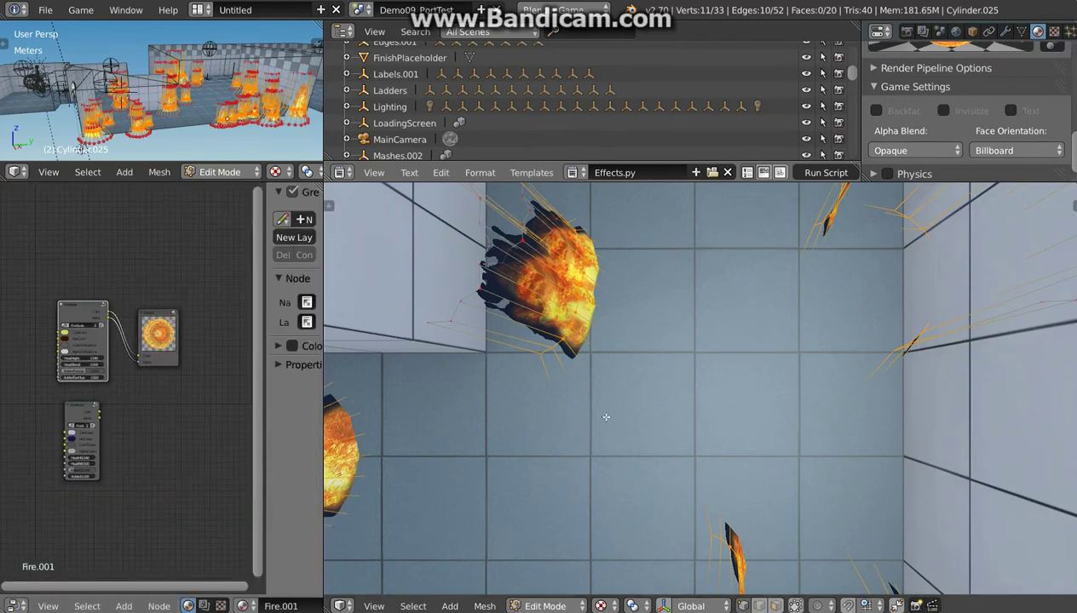
pyautogui.press('Tab')
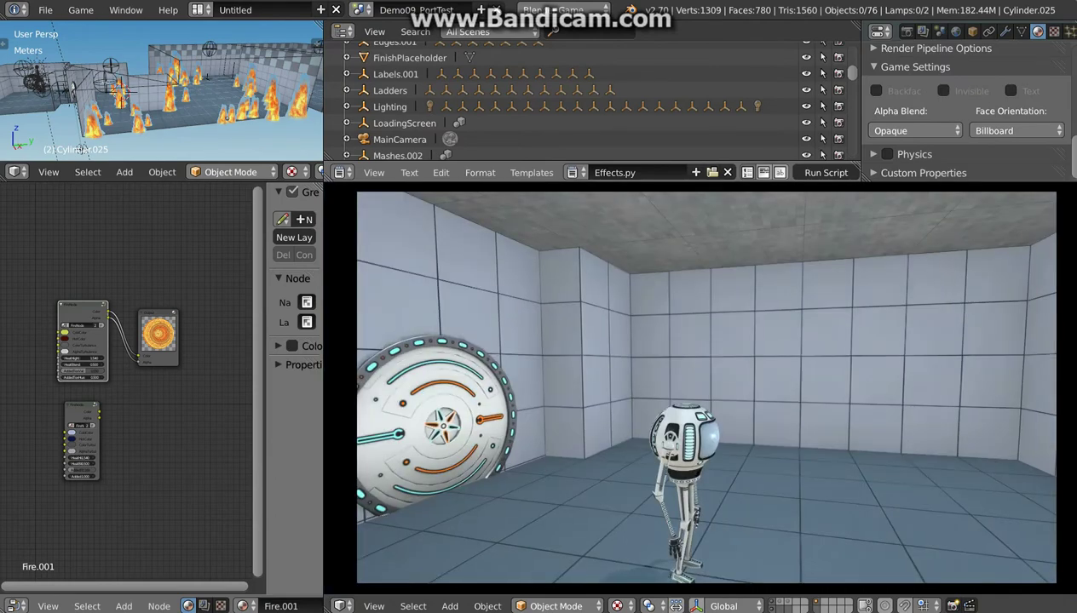
# Step: Walk the robot through the round door and down the fire-lined corridor, then face the fires
pyautogui.press('w')
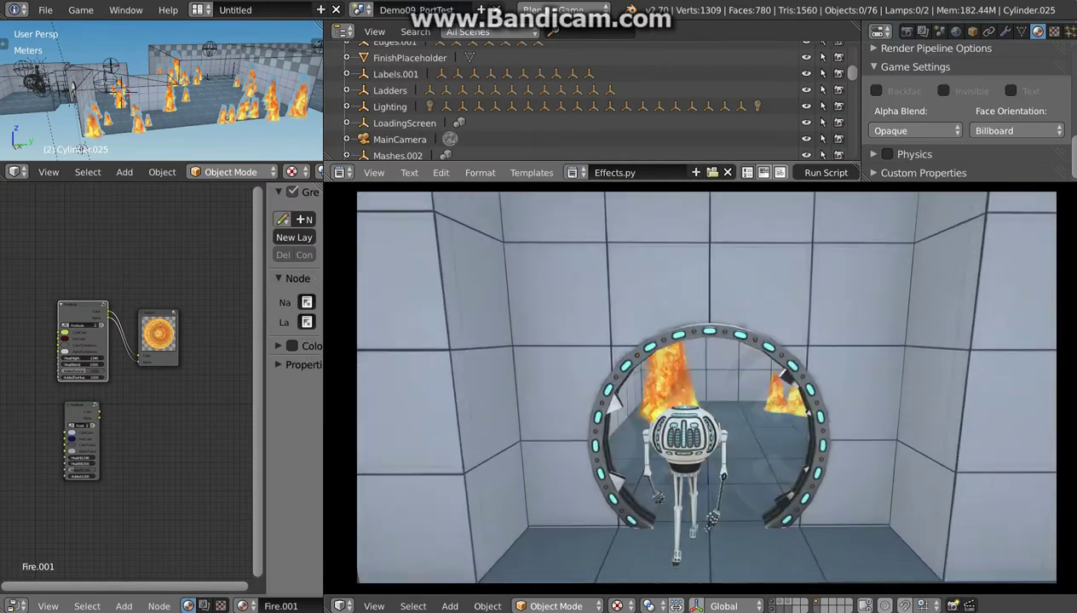
pyautogui.press('w')
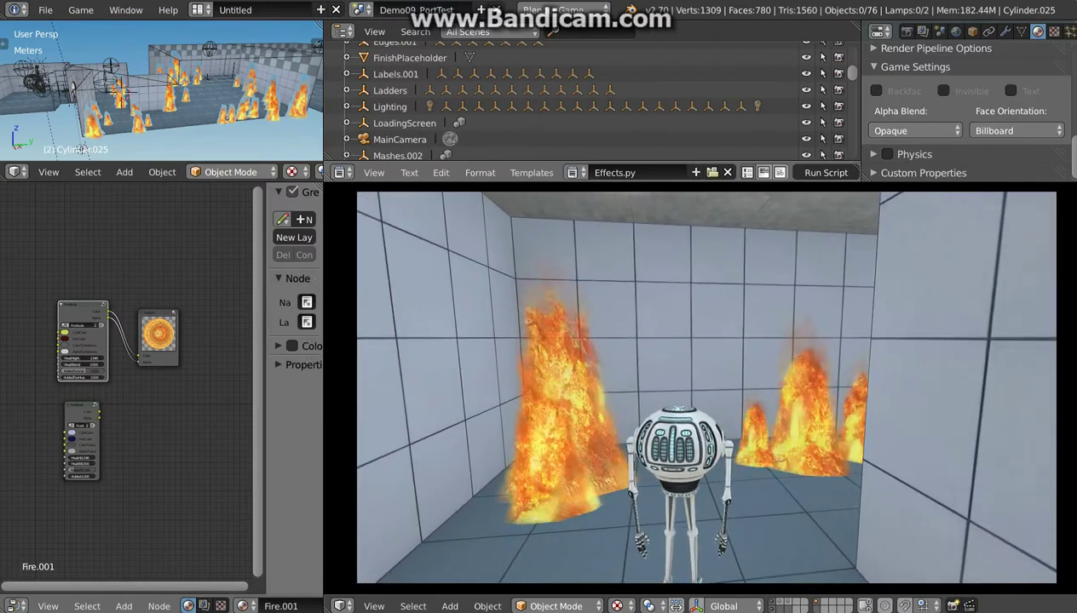
pyautogui.press('w')
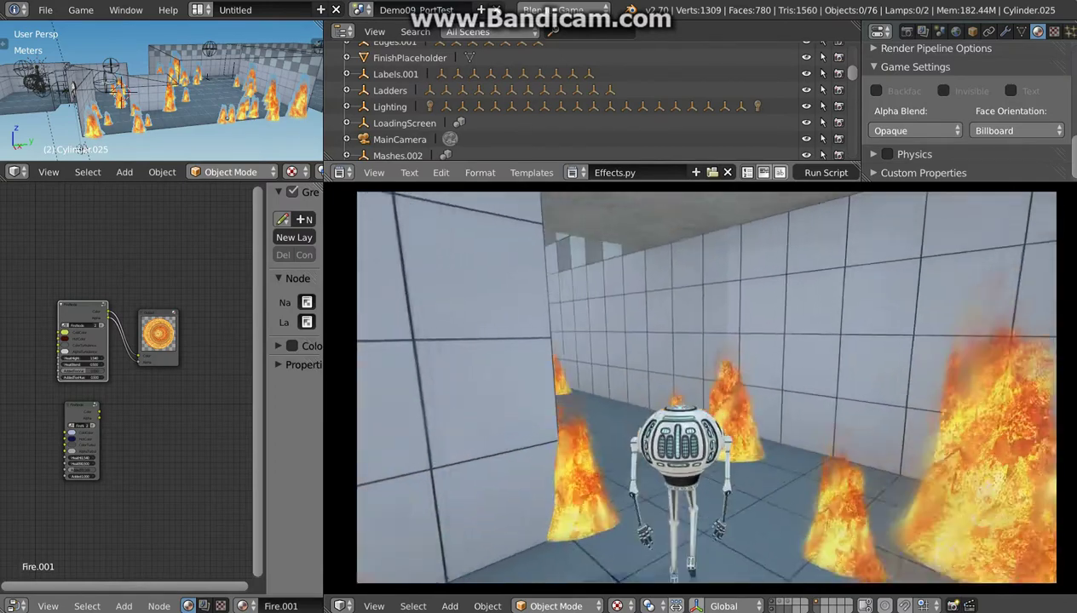
pyautogui.press('w')
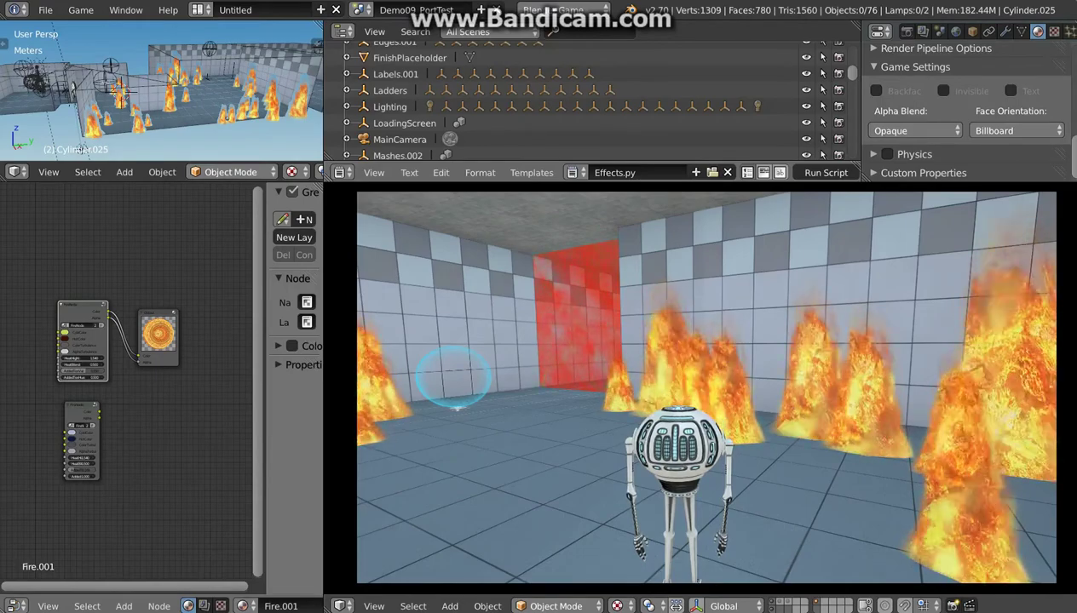
pyautogui.press('Left')
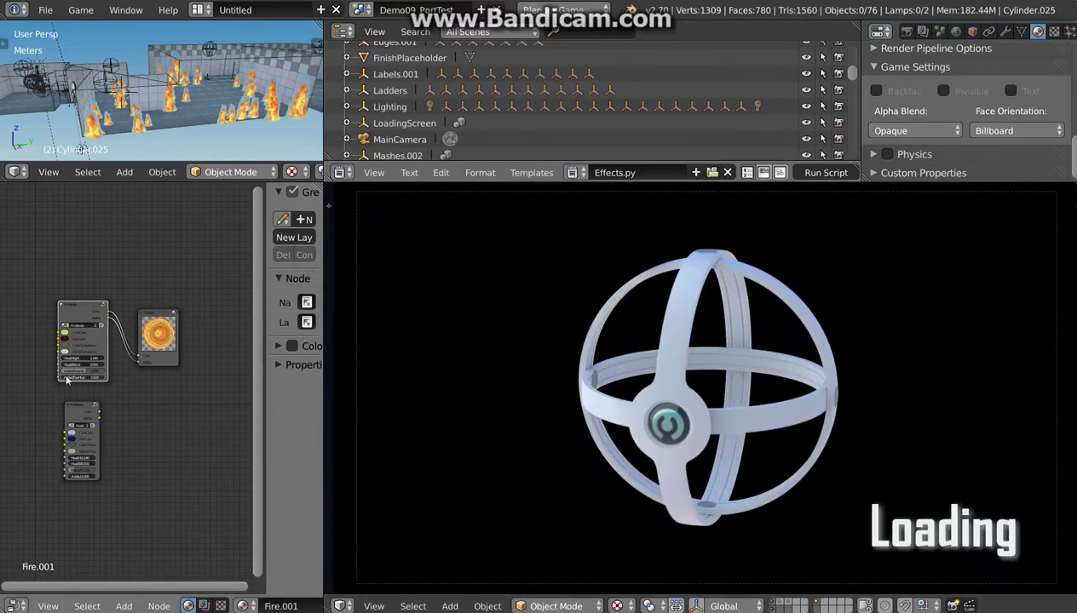
# Step: Wire the lower blue FireNode's Color and Alpha into the Output node's Color and Alpha
pyautogui.scroll(1, 81, 410)
pyautogui.scroll(2, 81, 411)
pyautogui.scroll(1, 82, 412)
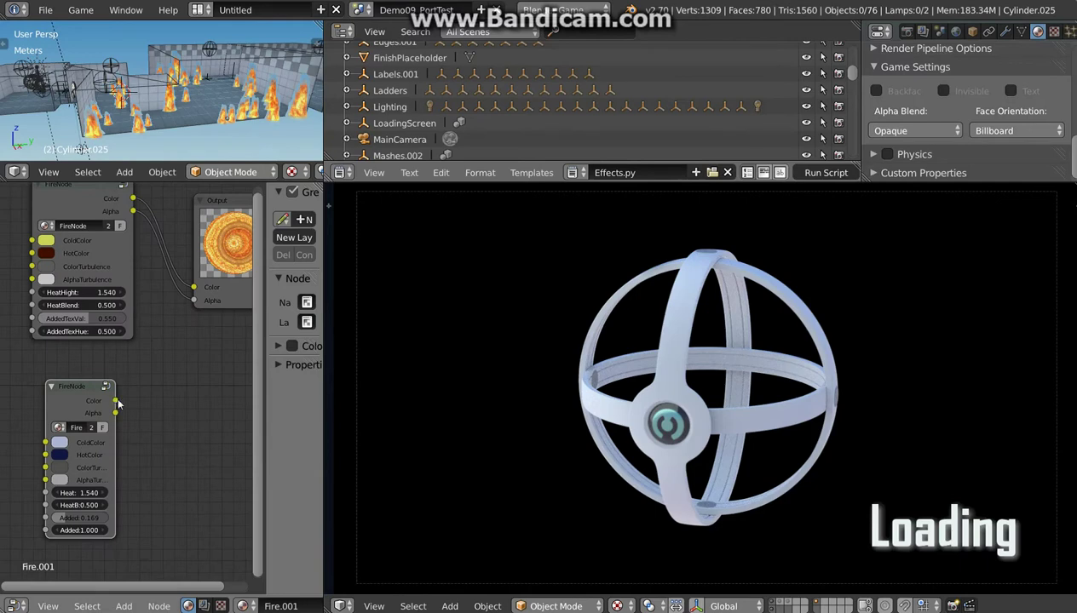
pyautogui.moveTo(119, 405); pyautogui.dragTo(194, 290)
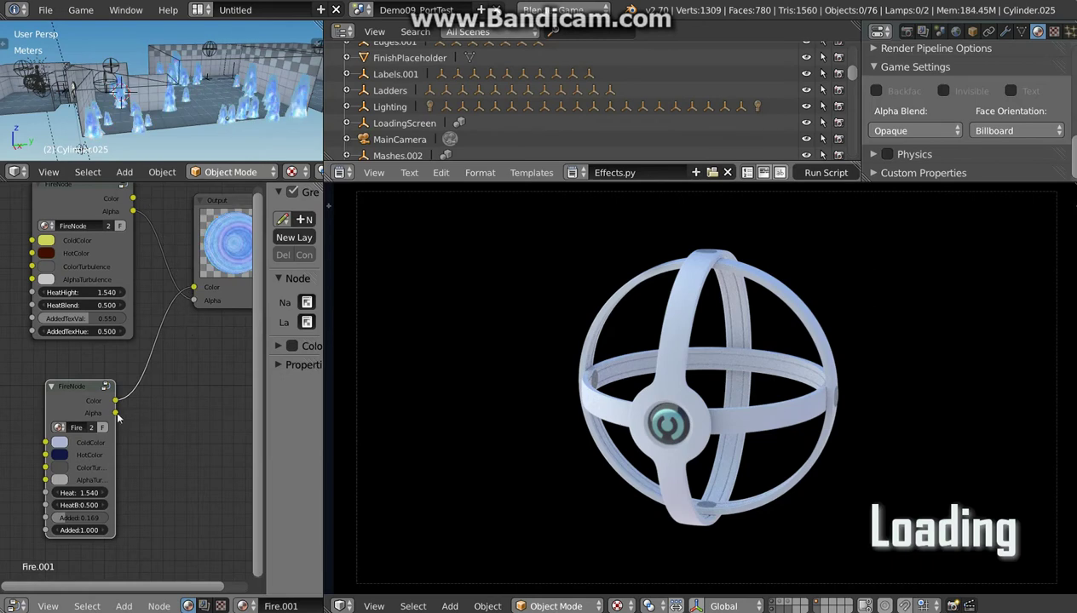
pyautogui.moveTo(190, 300); pyautogui.dragTo(195, 301)
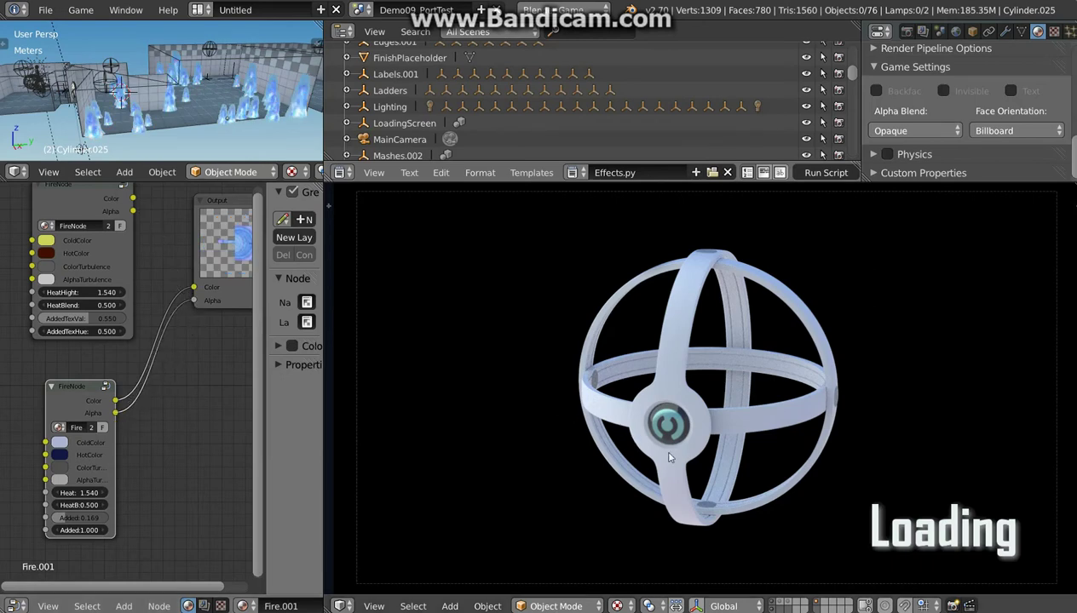